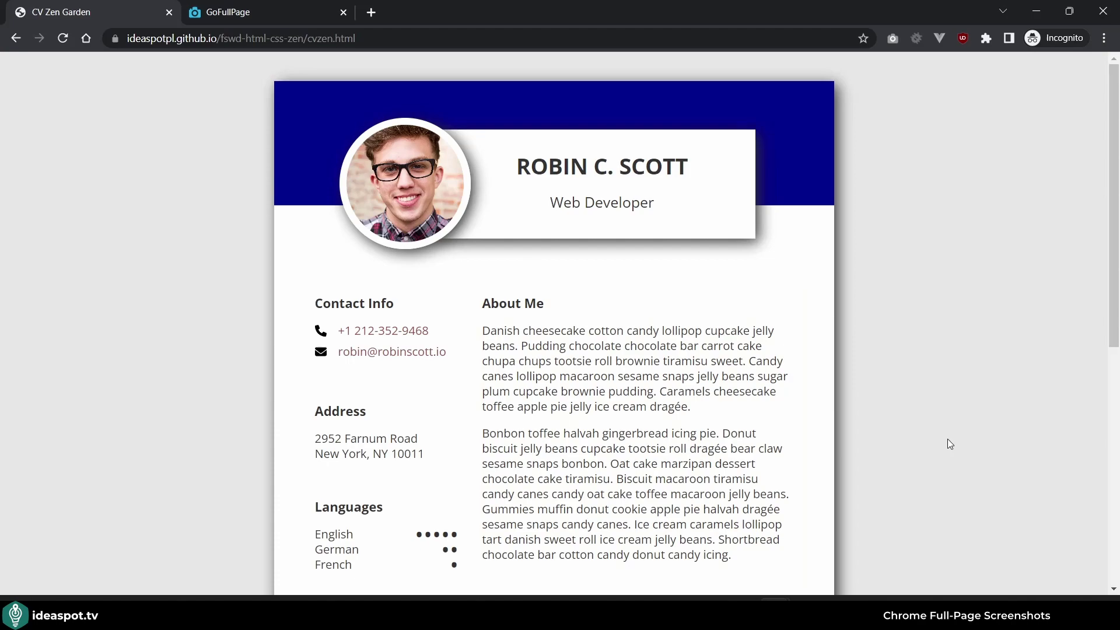
{"action": "scroll", "coordinate": [842, 424], "scroll_direction": "down", "scroll_amount": 5}
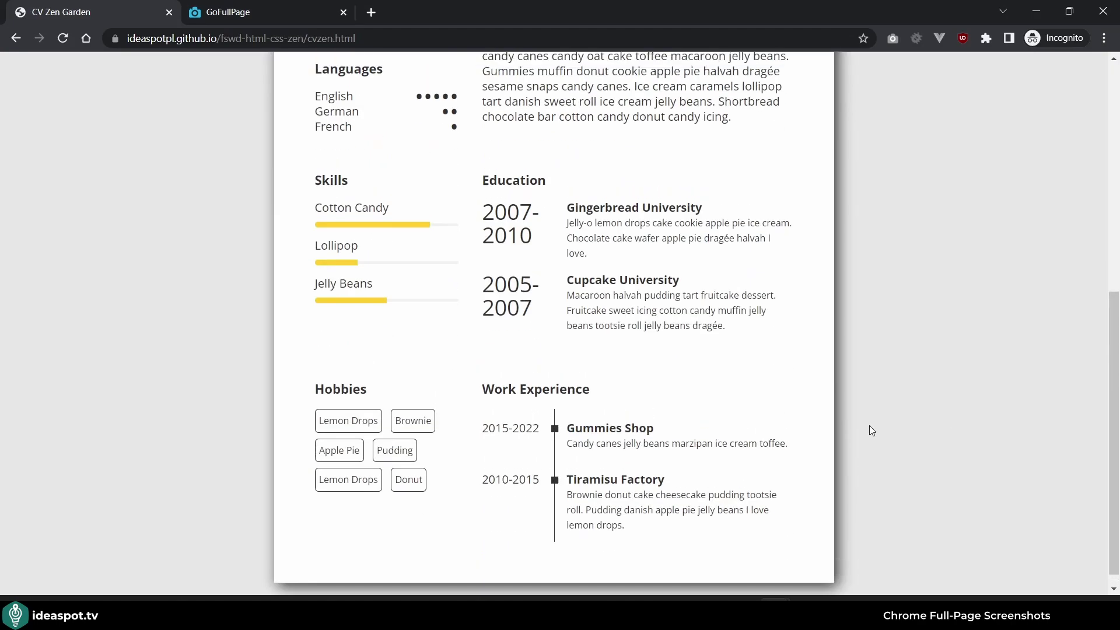
{"action": "scroll", "coordinate": [869, 425], "scroll_direction": "up", "scroll_amount": 5}
Zoom the CV page out to view it whole, then restore normal zoom
{"action": "key", "text": "ctrl+minus"}
{"action": "key", "text": "ctrl+minus"}
{"action": "key", "text": "ctrl+minus"}
{"action": "key", "text": "ctrl+minus"}
{"action": "key", "text": "ctrl+minus"}
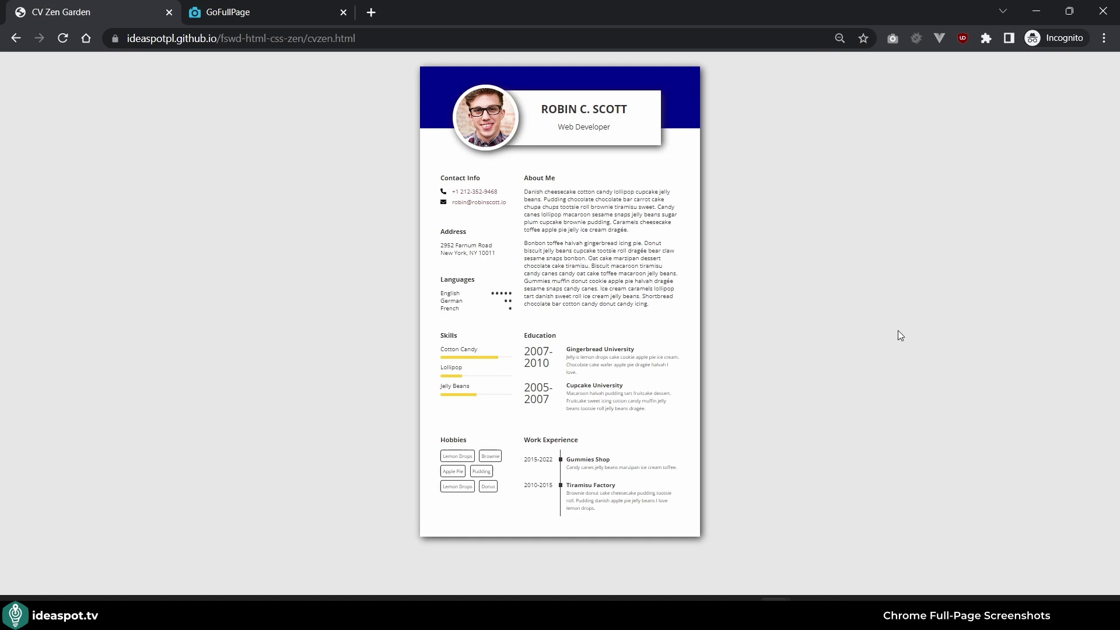
{"action": "key", "text": "ctrl+0"}
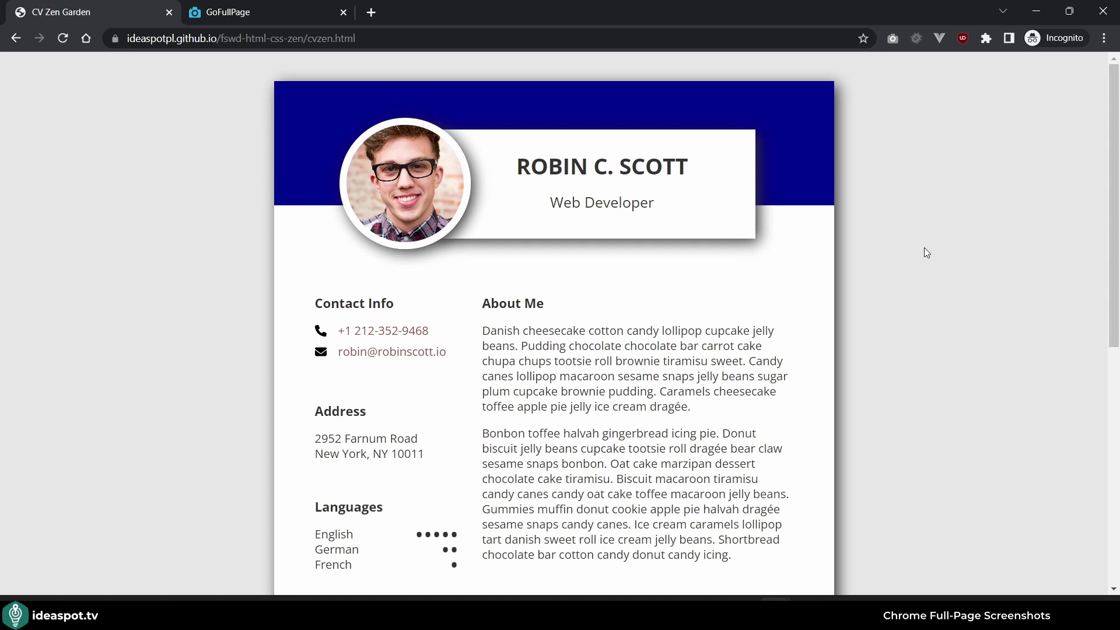
Inspect the page to open DevTools and bring up its Run command list
{"action": "right_click", "coordinate": [884, 210]}
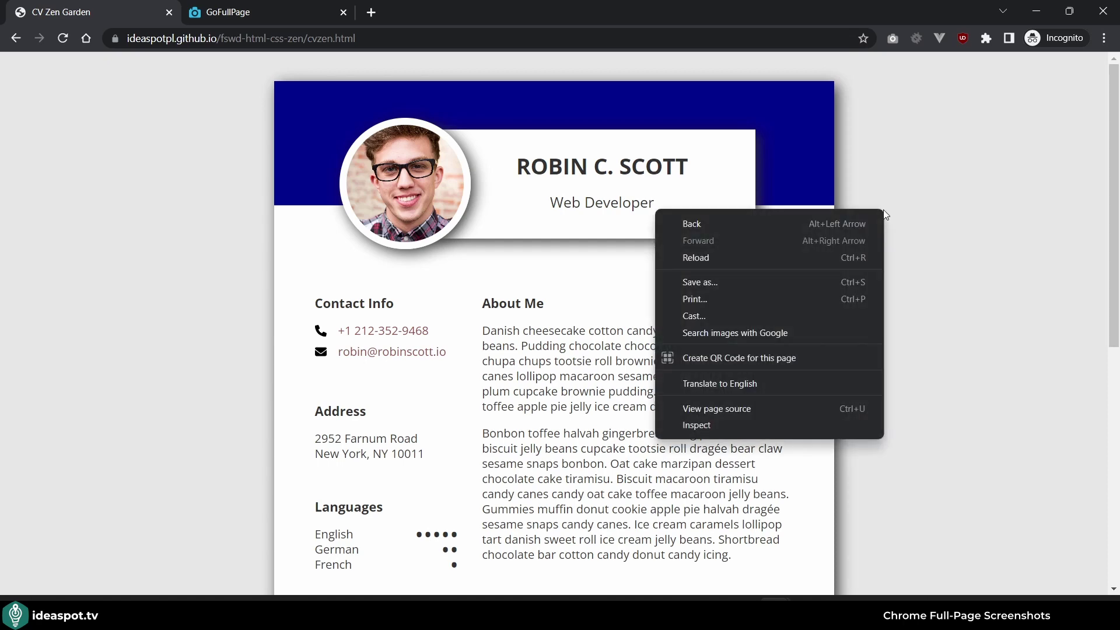
{"action": "left_click", "coordinate": [733, 424]}
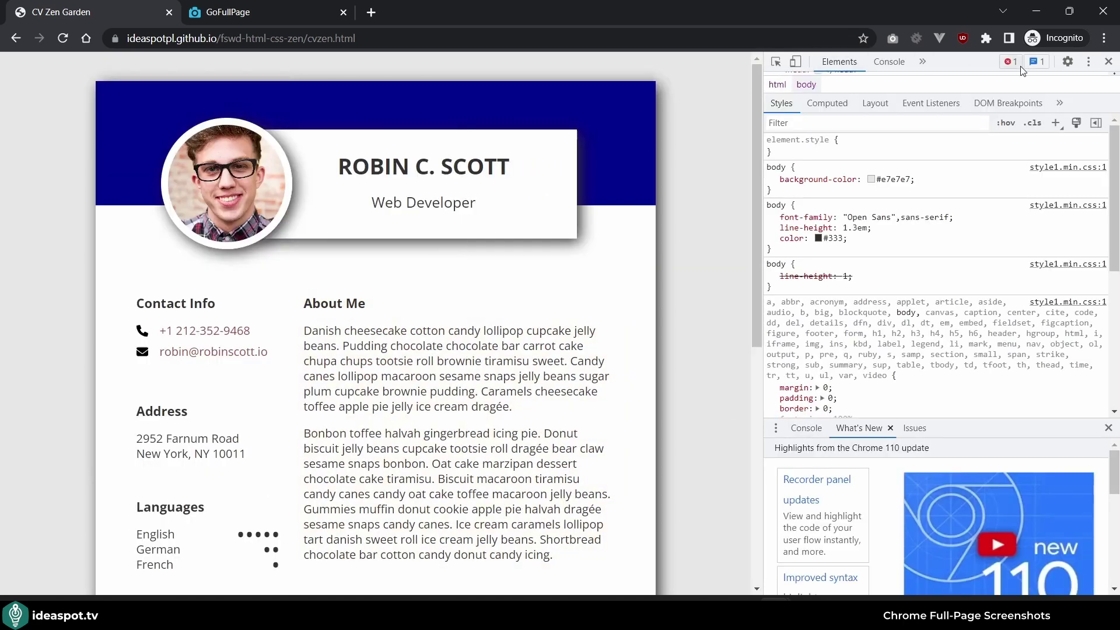
{"action": "left_click", "coordinate": [1088, 62]}
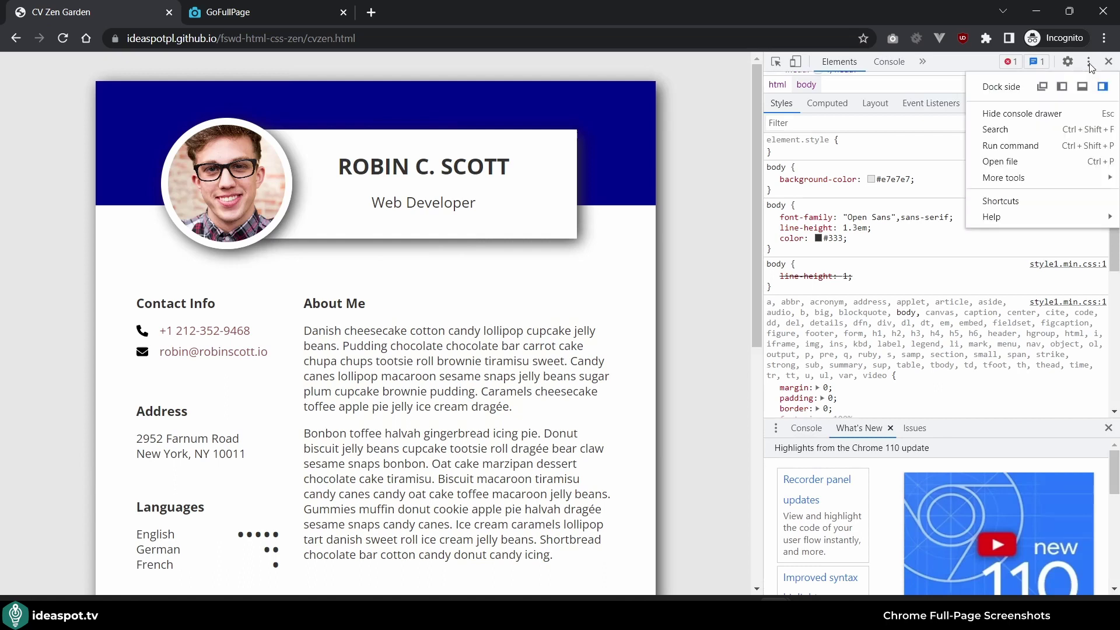
{"action": "left_click", "coordinate": [1027, 146]}
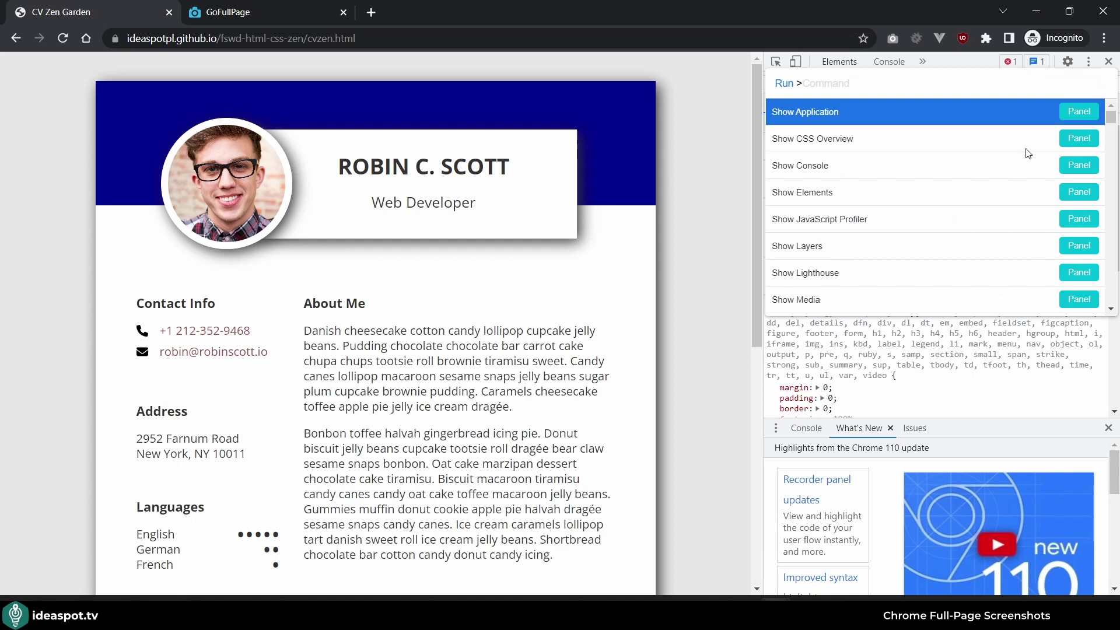
{"action": "type", "text": "screenshot"}
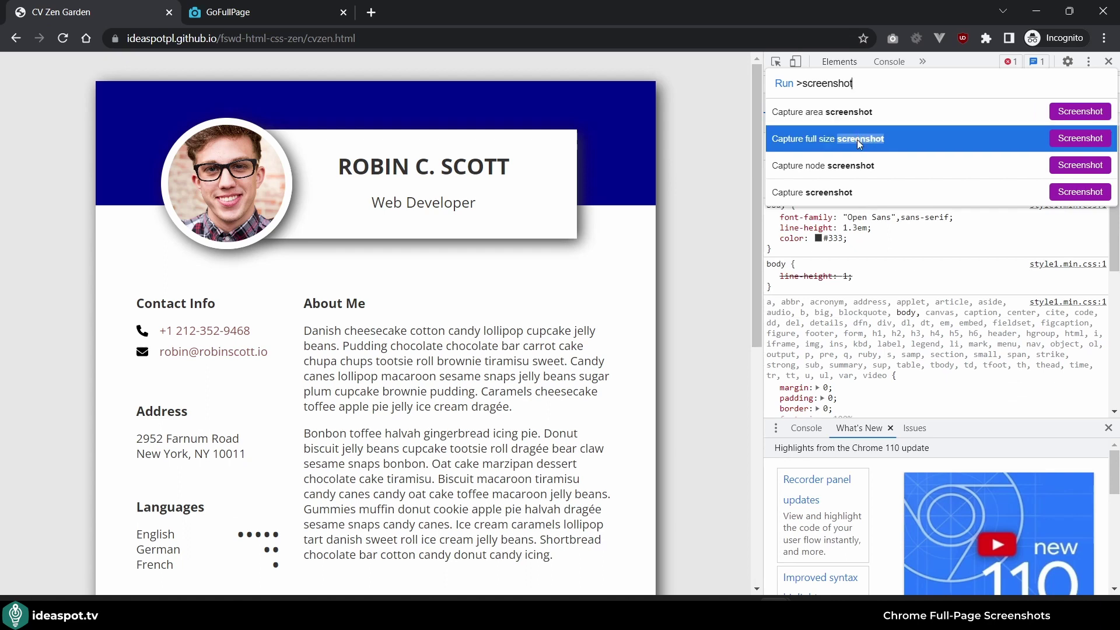
Capture an area screenshot of the CV header, save it as PNG and open the download
{"action": "left_click", "coordinate": [878, 113]}
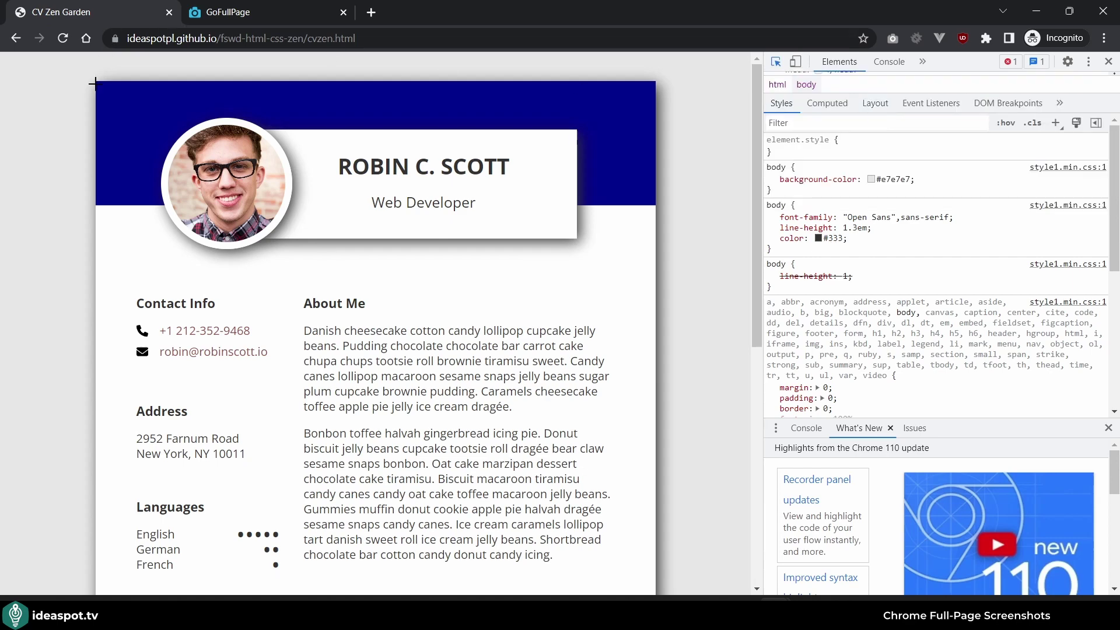
{"action": "left_click_drag", "start_coordinate": [93, 81], "coordinate": [656, 289]}
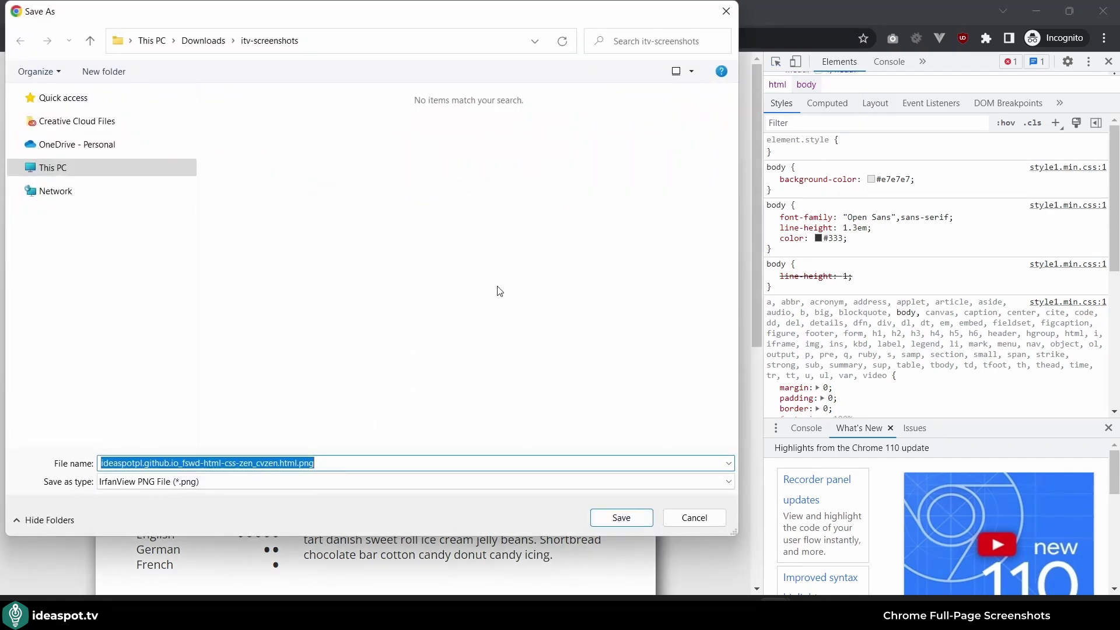
{"action": "left_click", "coordinate": [632, 518]}
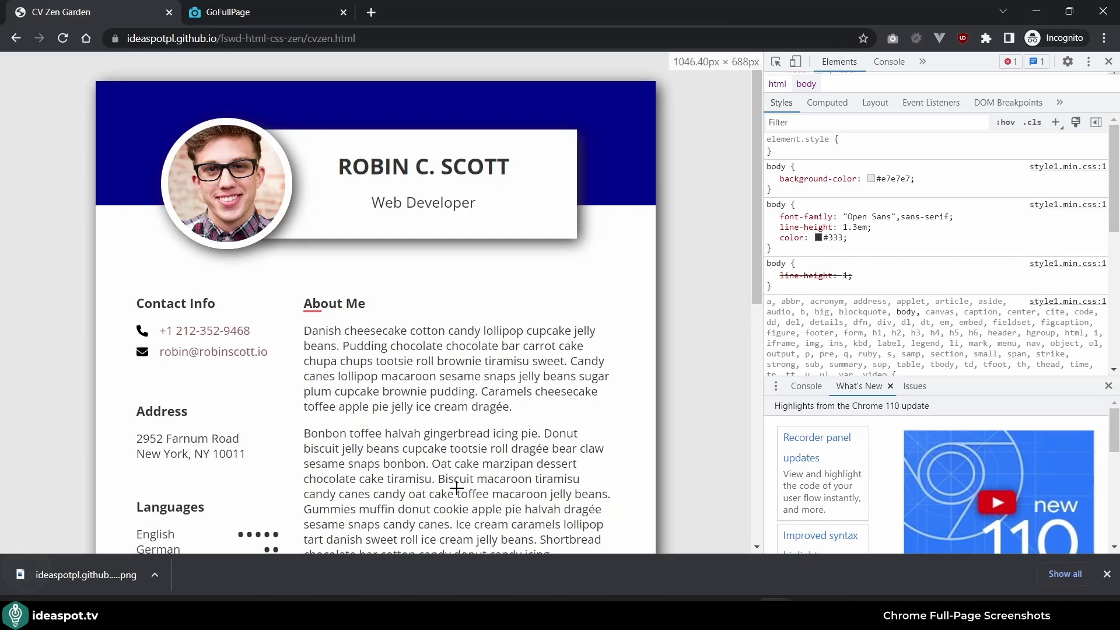
{"action": "left_click", "coordinate": [91, 573]}
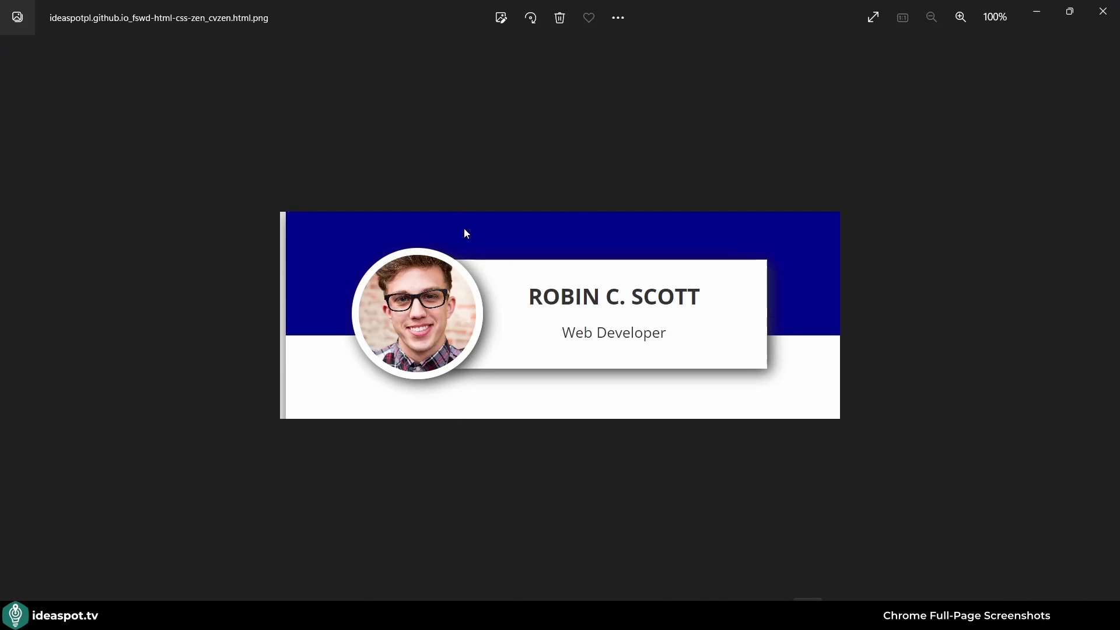
Close Photos after viewing the header screenshot and return to Chrome
{"action": "left_click", "coordinate": [1103, 11]}
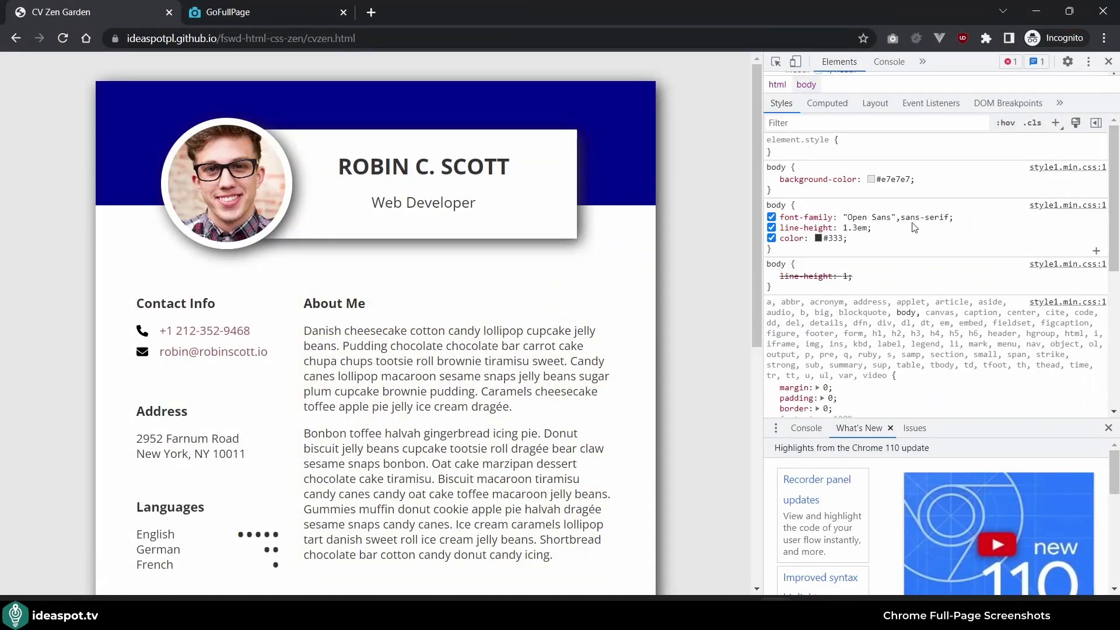
Run Capture full size screenshot from DevTools commands and save the page as PNG
{"action": "left_click", "coordinate": [1092, 63]}
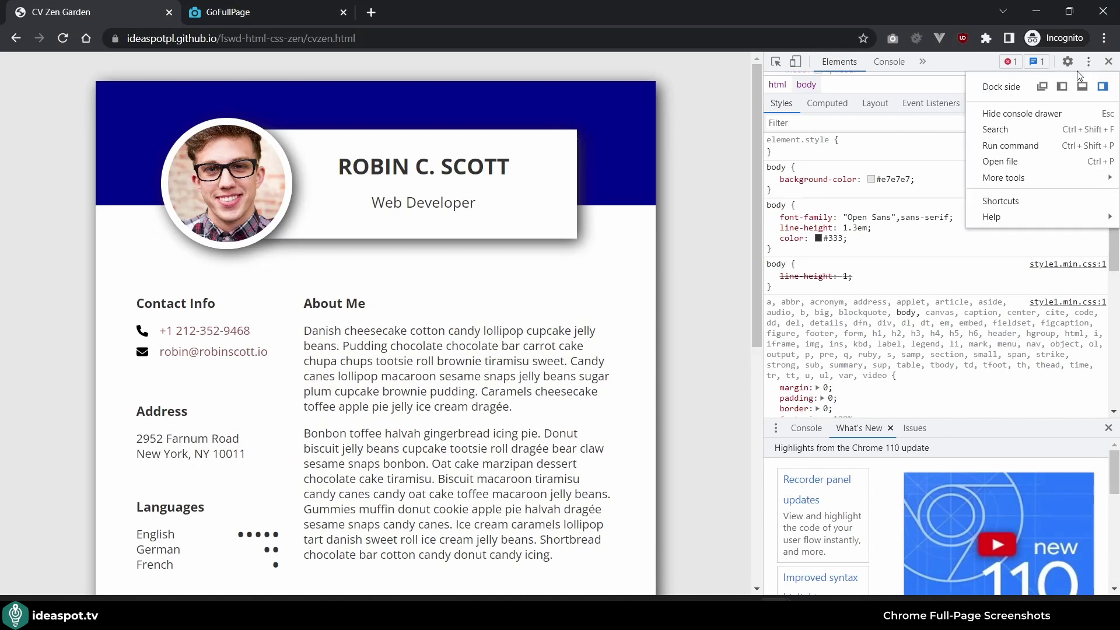
{"action": "left_click", "coordinate": [994, 140]}
{"action": "type", "text": "sc"}
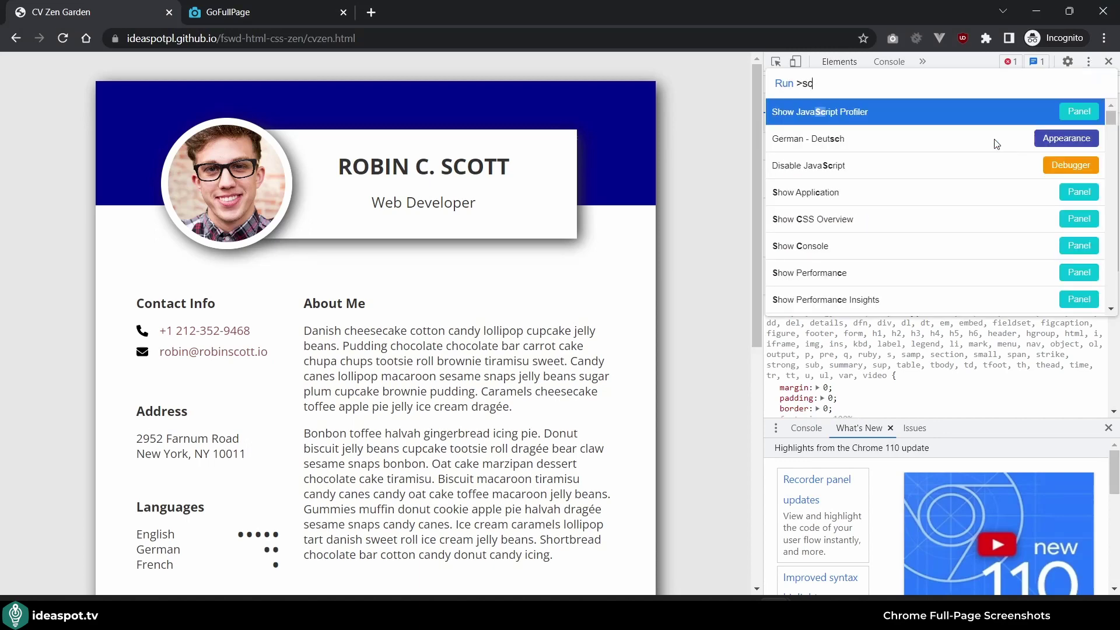
{"action": "type", "text": "reenshot"}
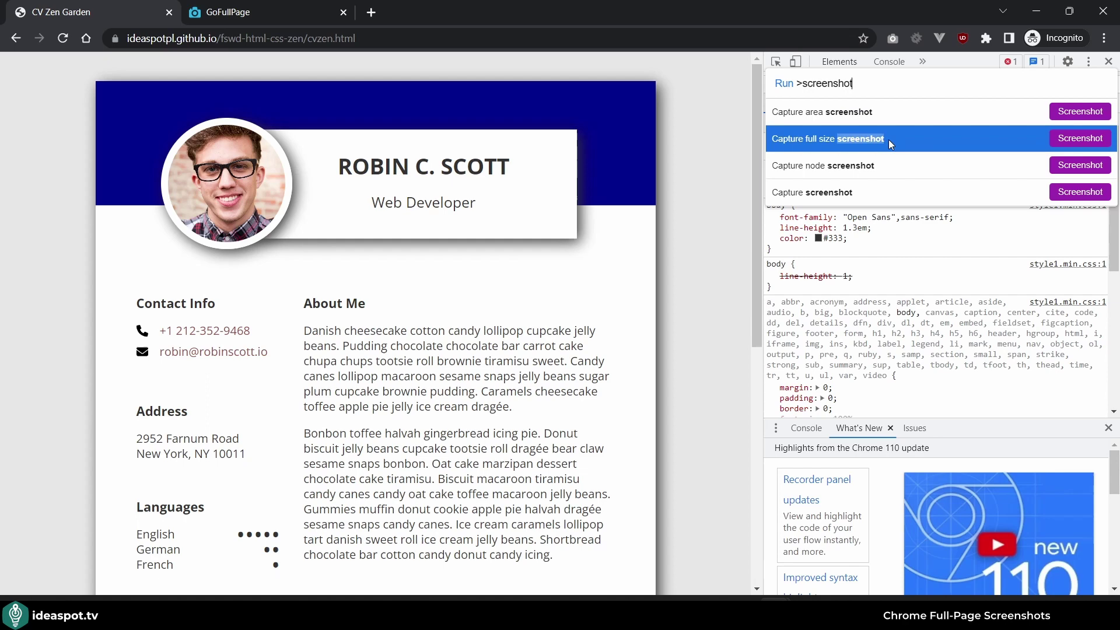
{"action": "left_click", "coordinate": [888, 138]}
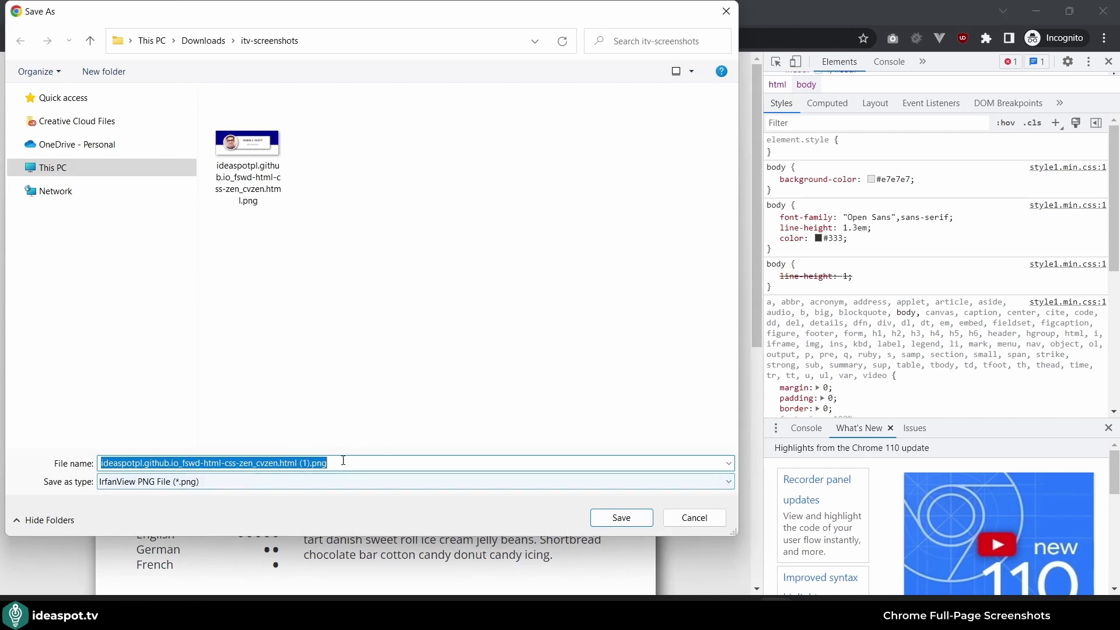
{"action": "left_click", "coordinate": [620, 517]}
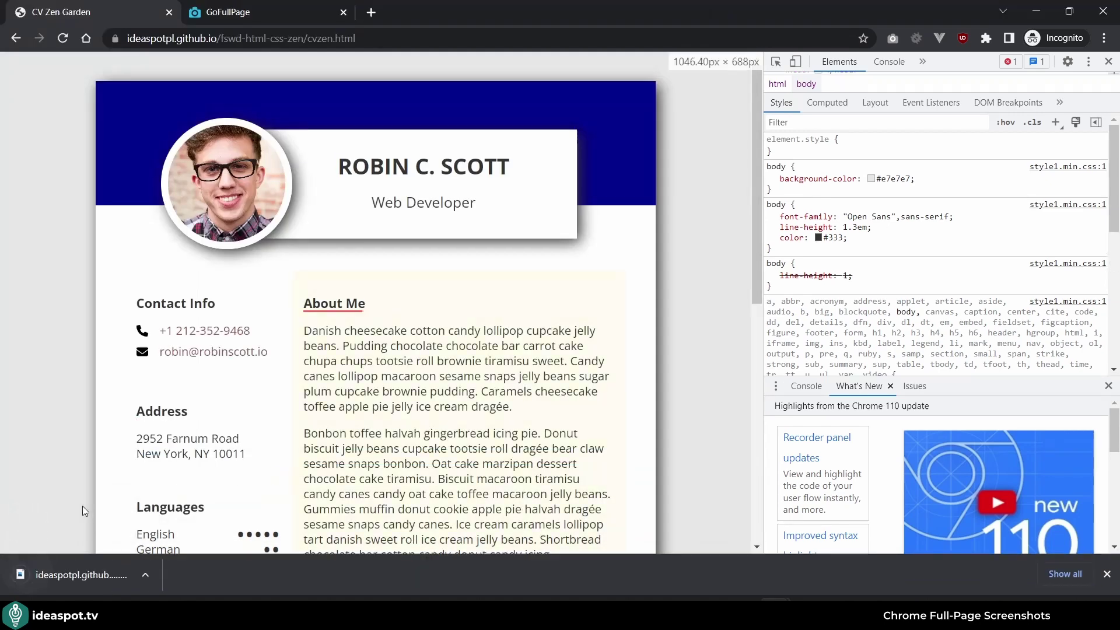
View the downloaded full-page screenshot in Photos, then close it
{"action": "left_click", "coordinate": [79, 575]}
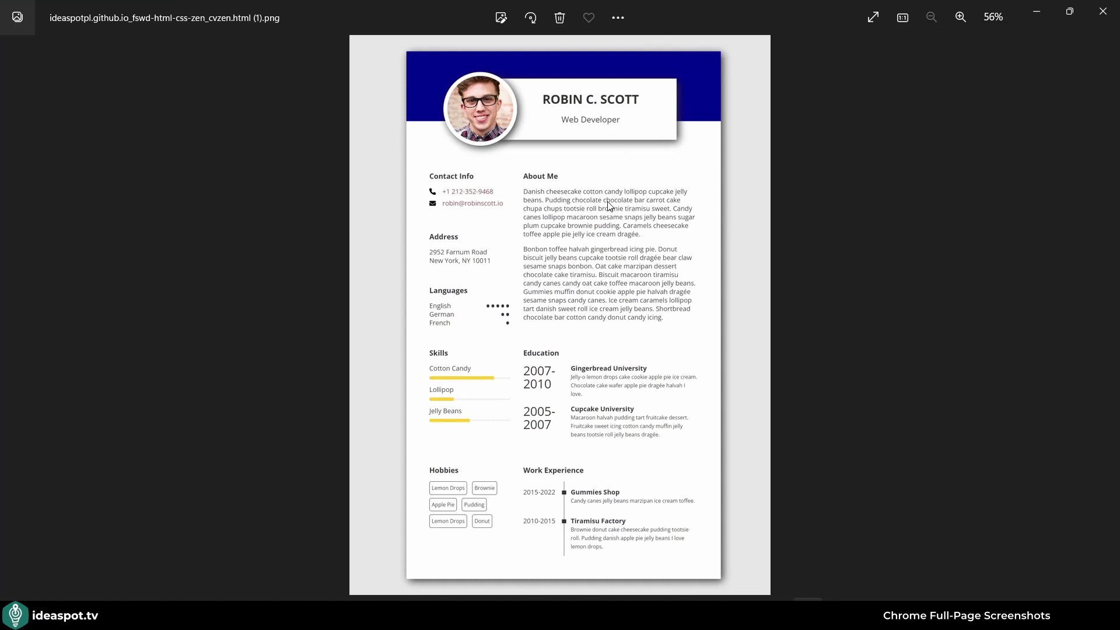
{"action": "left_click", "coordinate": [1102, 11]}
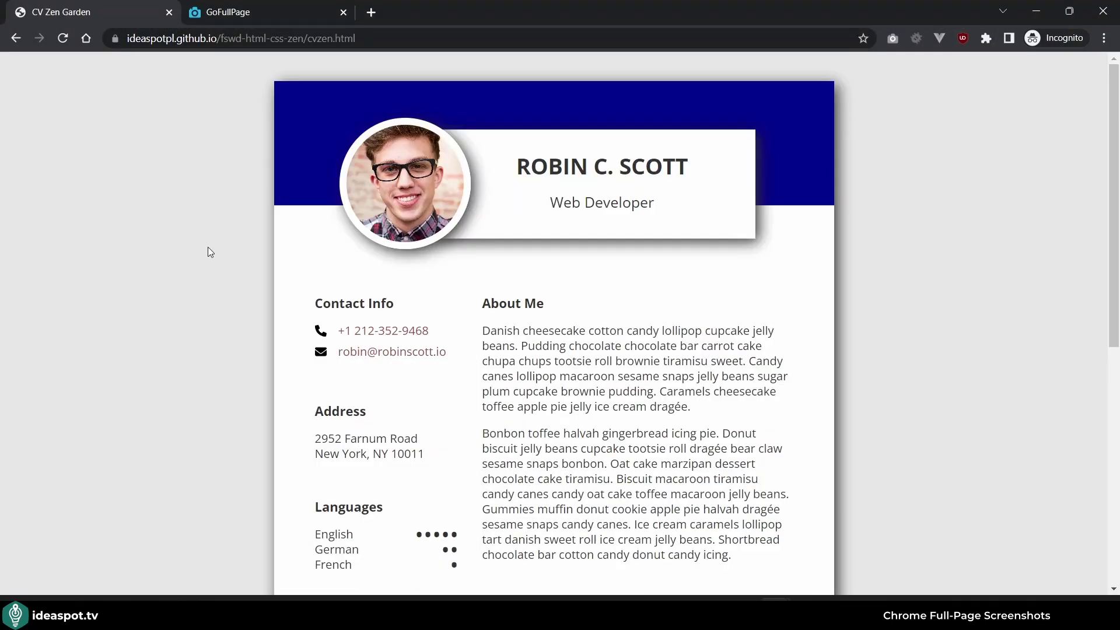
Capture the whole CV page with the GoFullPage extension and view the finished capture
{"action": "left_click", "coordinate": [263, 12]}
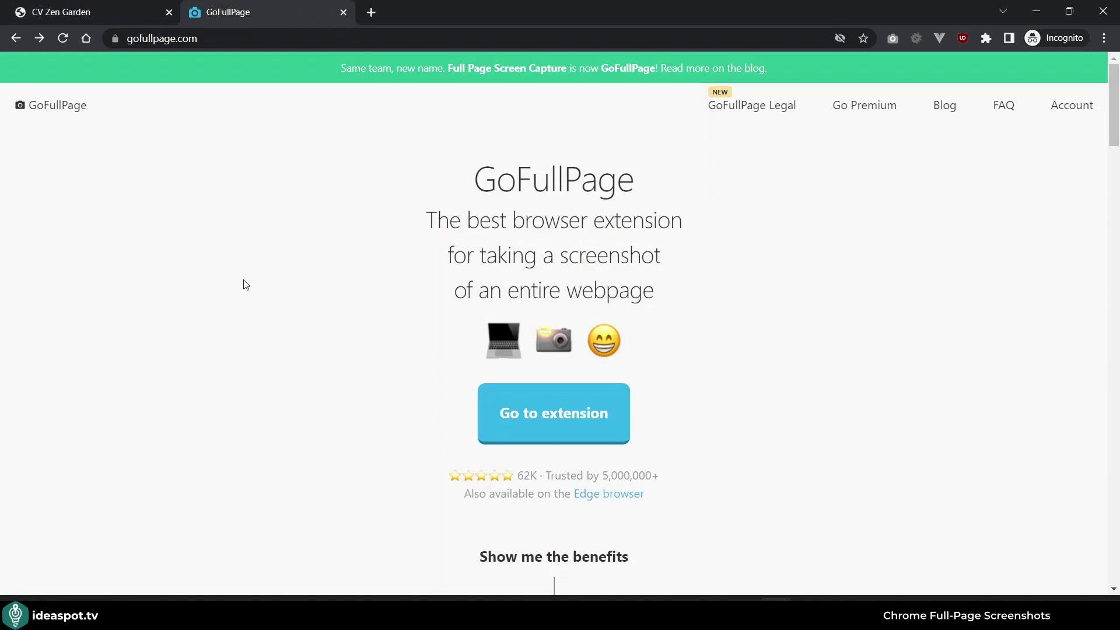
{"action": "key", "text": "ctrl+shift+Tab"}
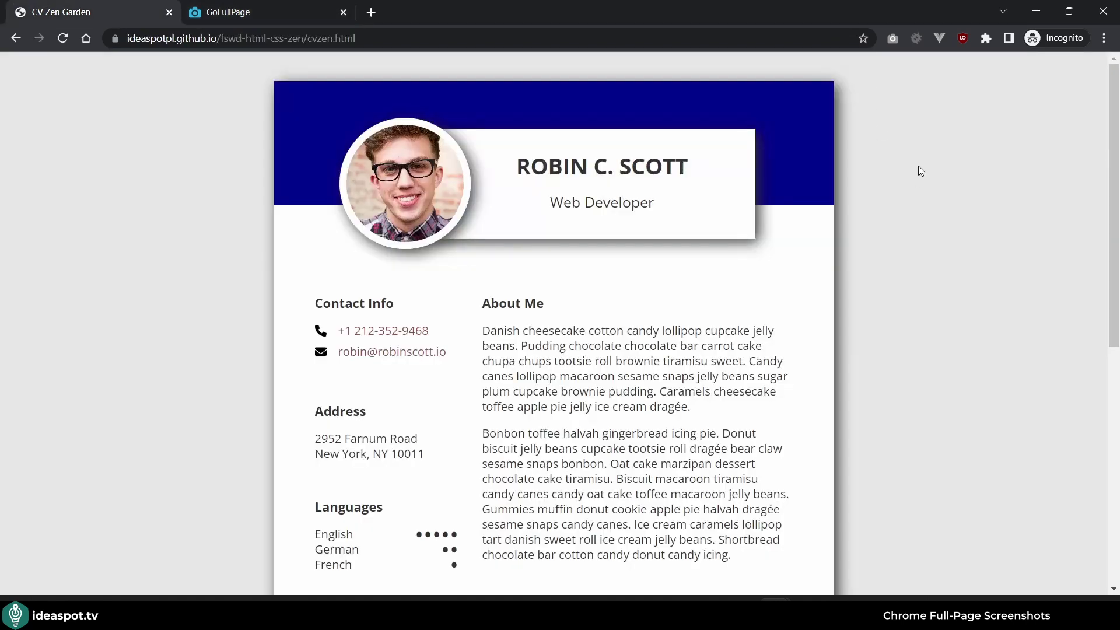
{"action": "left_click", "coordinate": [891, 38]}
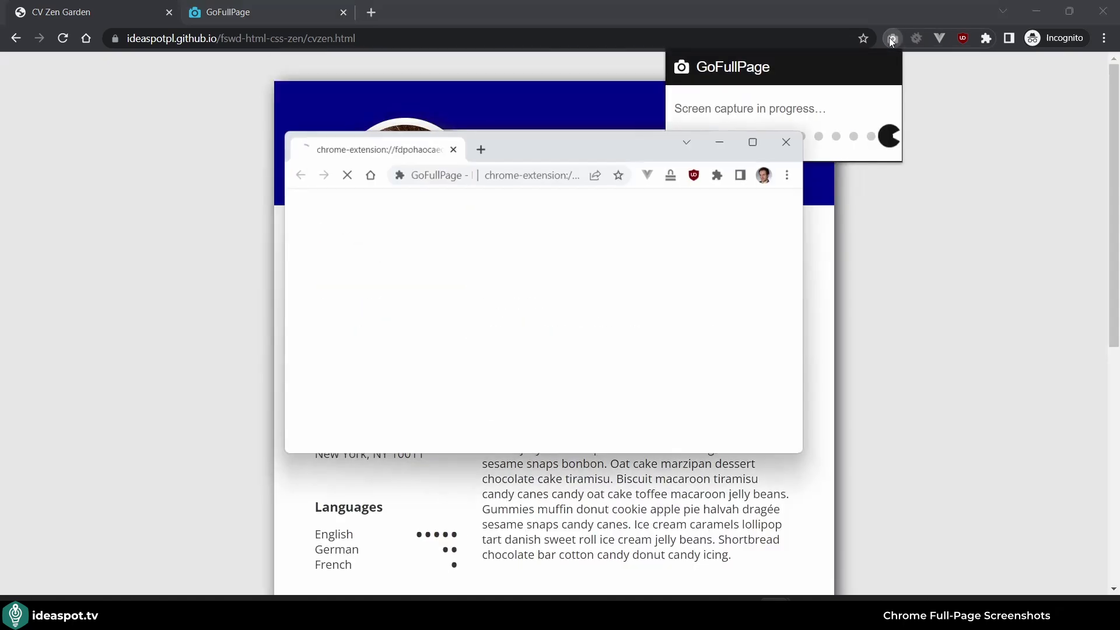
{"action": "left_click", "coordinate": [750, 143]}
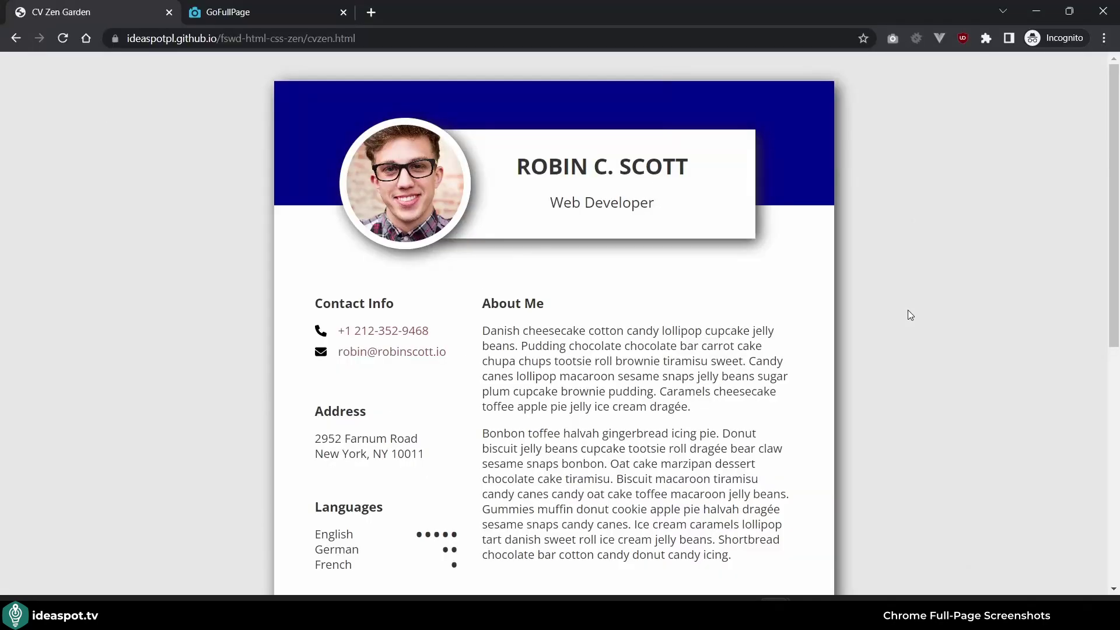
{"action": "scroll", "coordinate": [1000, 350], "scroll_direction": "down", "scroll_amount": 2}
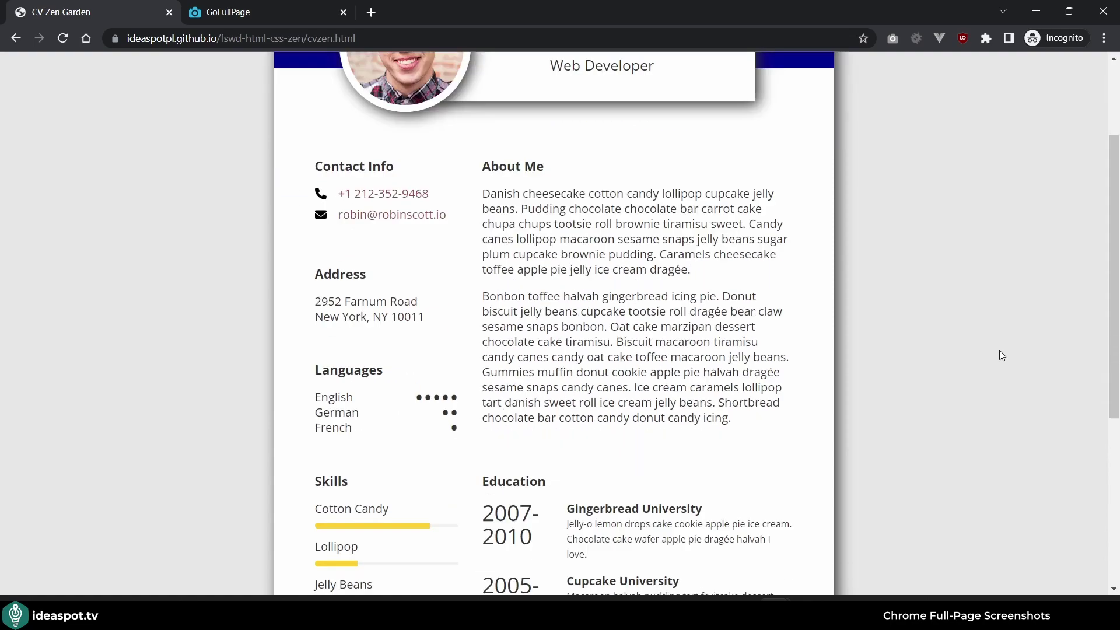
{"action": "scroll", "coordinate": [999, 350], "scroll_direction": "down", "scroll_amount": 2}
{"action": "scroll", "coordinate": [986, 372], "scroll_direction": "down", "scroll_amount": 2}
{"action": "scroll", "coordinate": [986, 371], "scroll_direction": "up", "scroll_amount": 6}
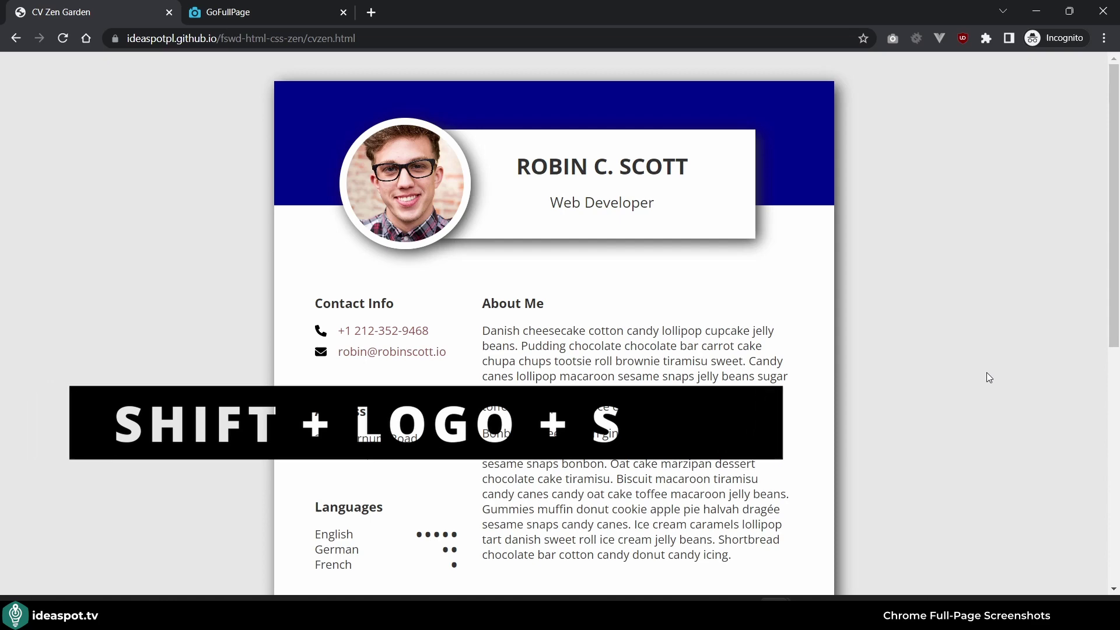
Start a Shift+Win+S snip, try freeform and window modes, then rectangular-snip the About Me section
{"action": "key", "text": "shift+super+s"}
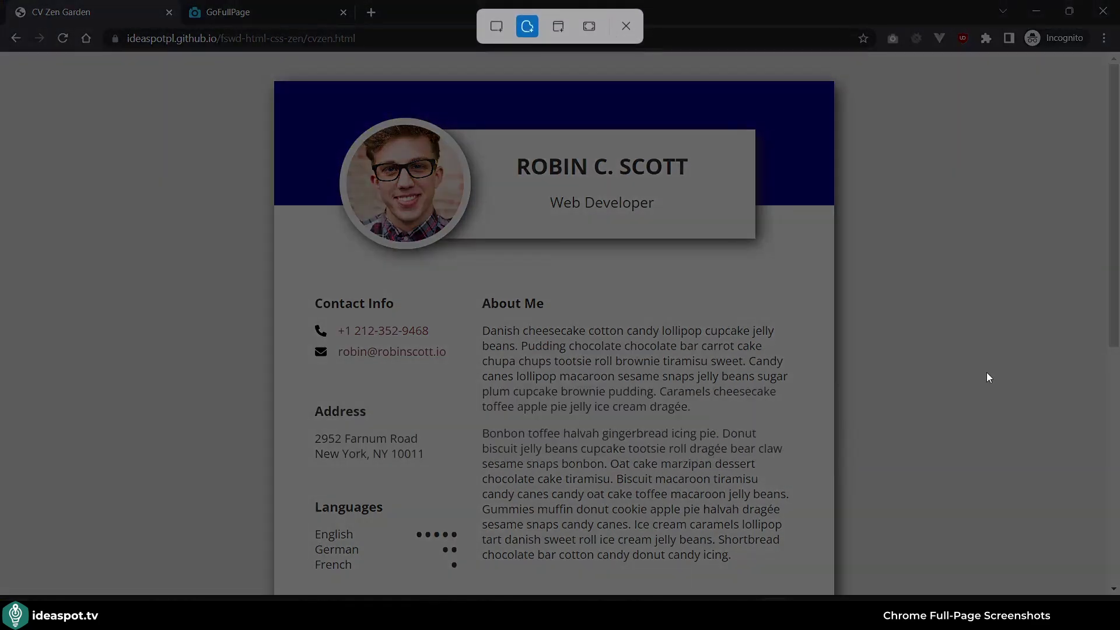
{"action": "left_click", "coordinate": [496, 26]}
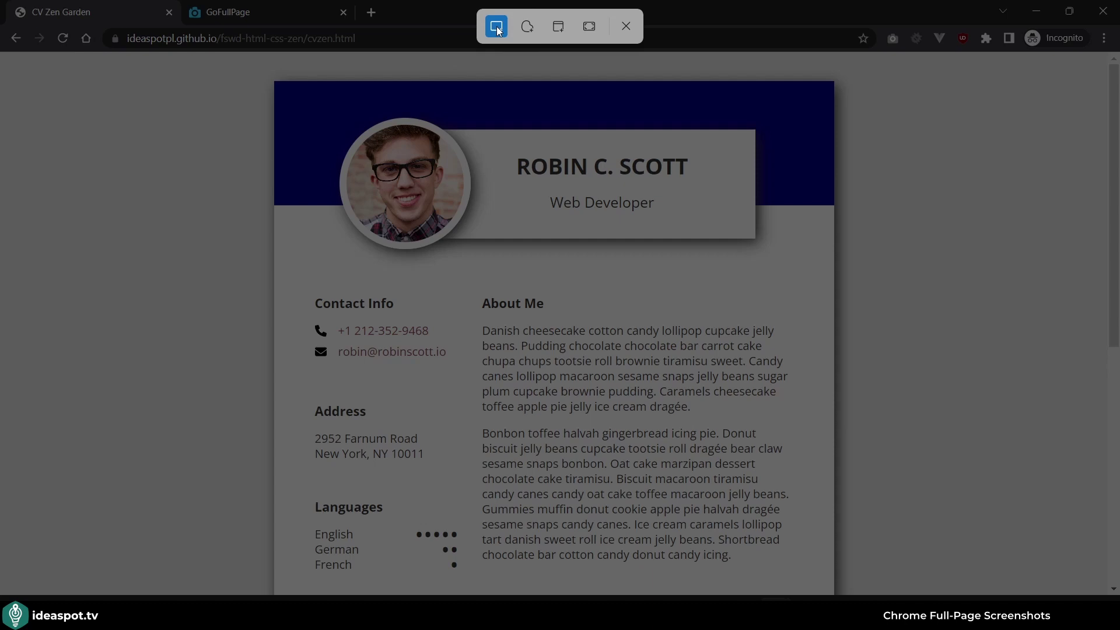
{"action": "left_click", "coordinate": [531, 29]}
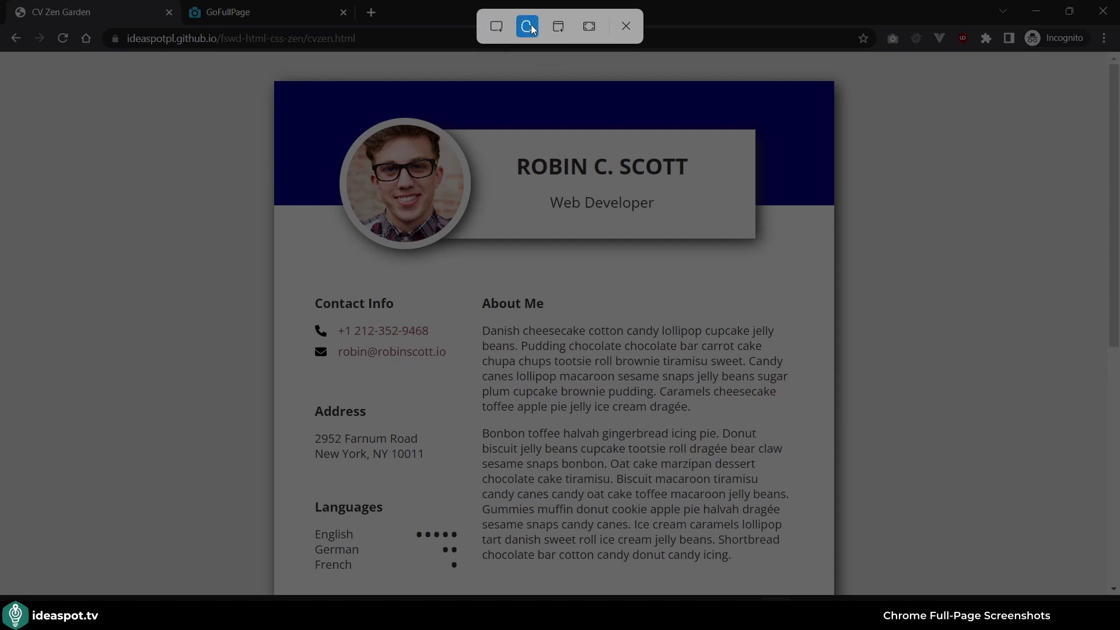
{"action": "left_click", "coordinate": [557, 26]}
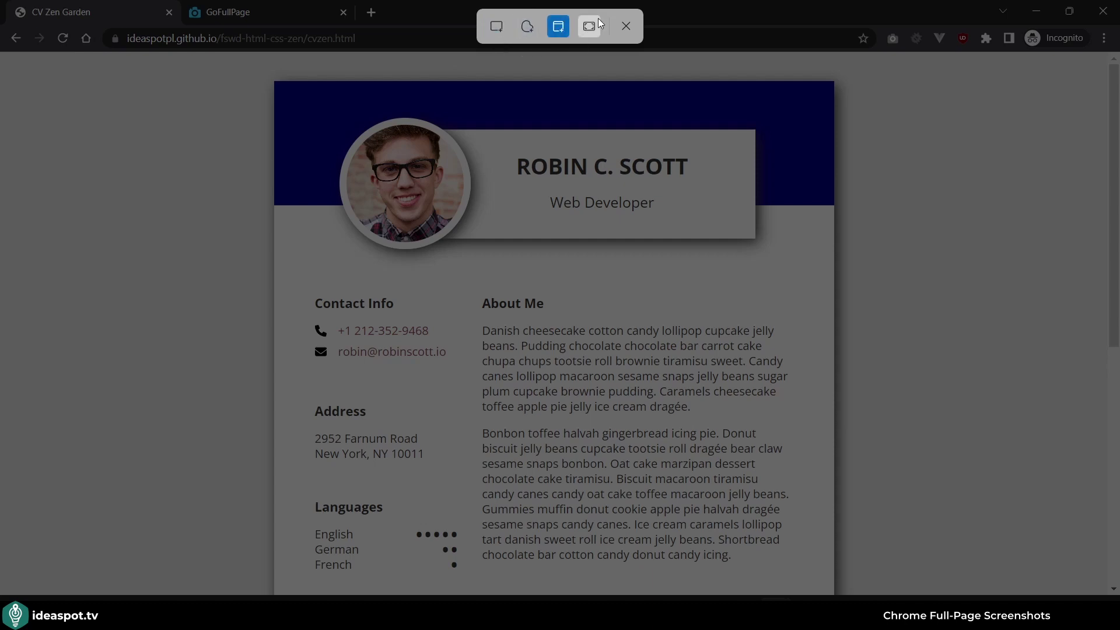
{"action": "left_click", "coordinate": [492, 26]}
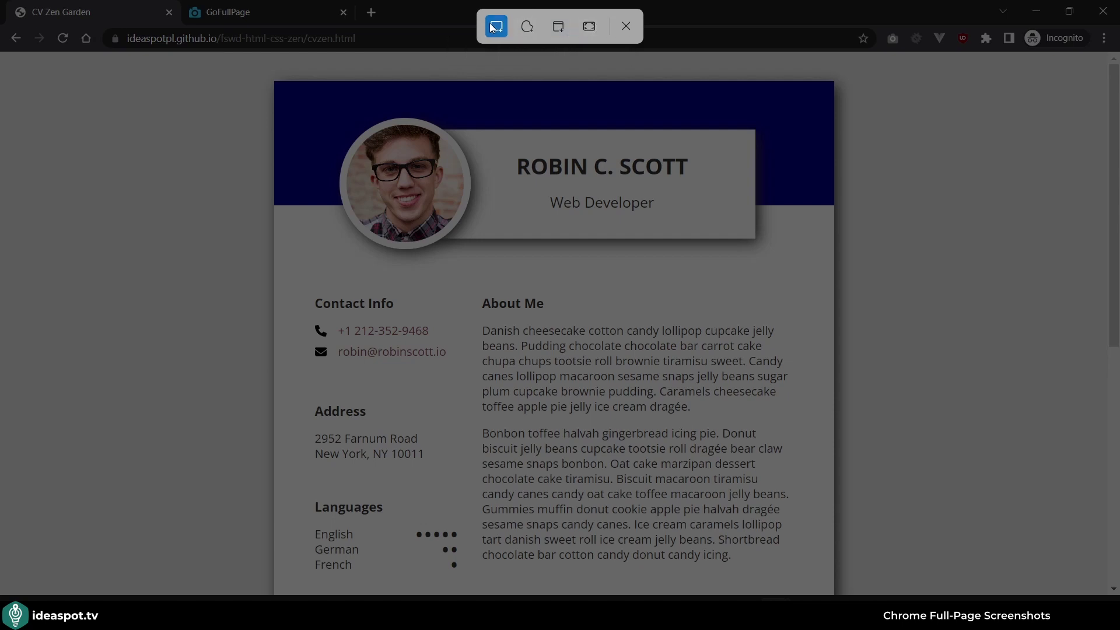
{"action": "left_click_drag", "start_coordinate": [472, 286], "coordinate": [807, 574]}
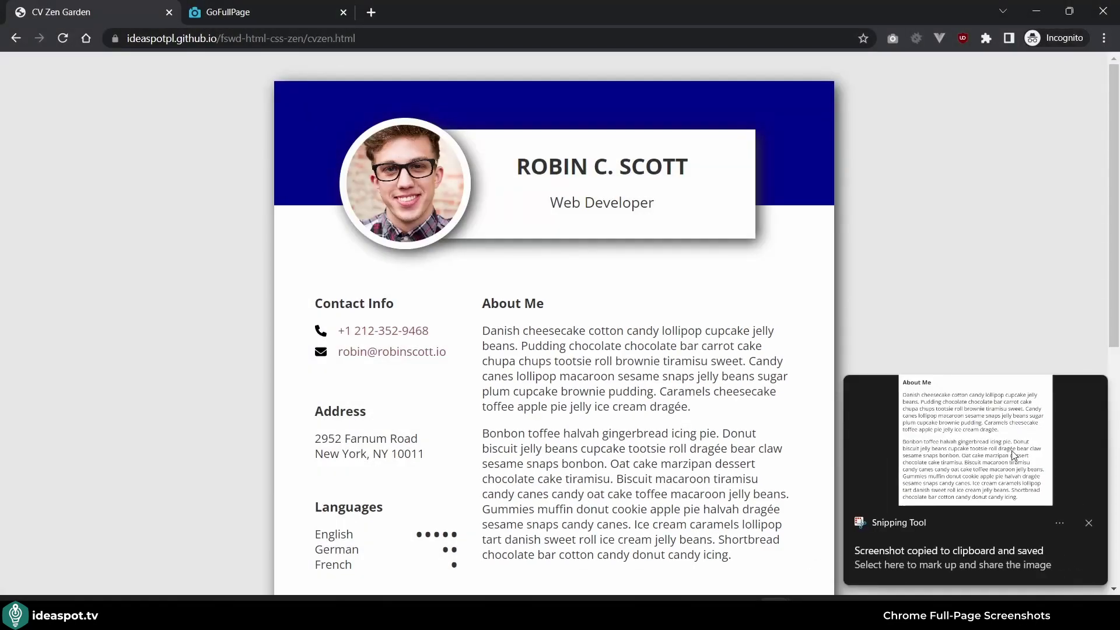
Highlight the About Me heading in yellow, draw a blue pen curve, and show the ruler
{"action": "left_click", "coordinate": [1014, 455]}
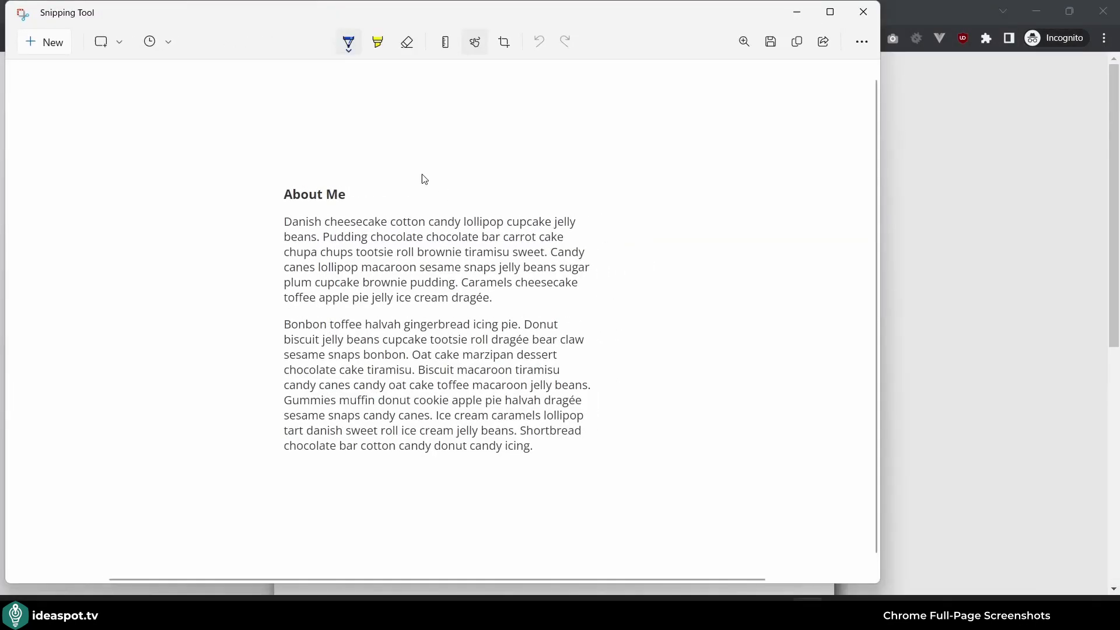
{"action": "left_click", "coordinate": [382, 45]}
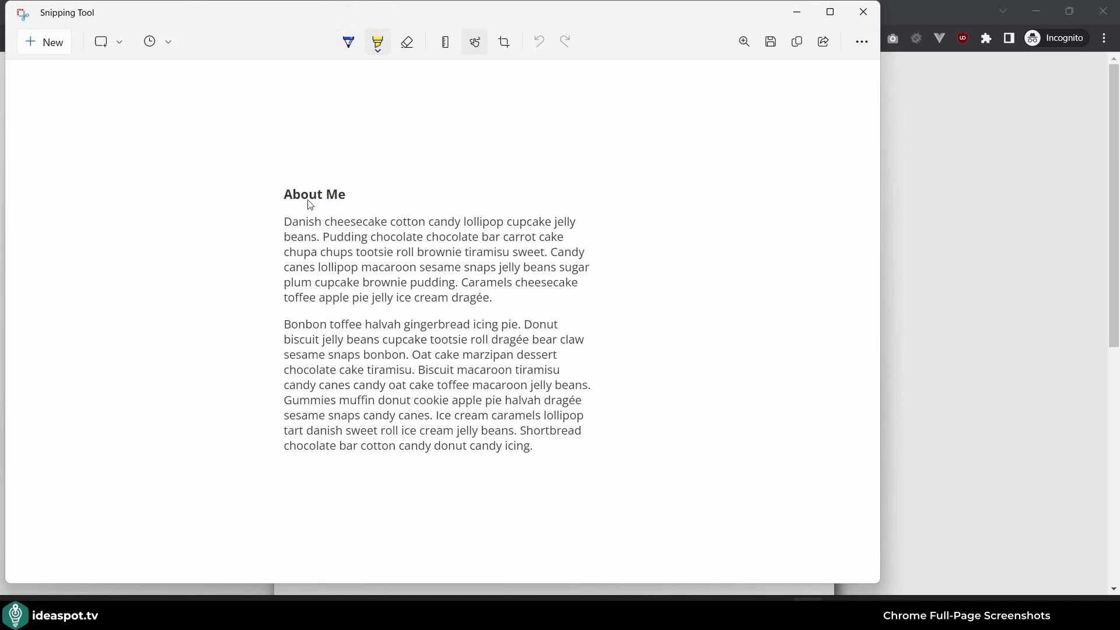
{"action": "left_click_drag", "start_coordinate": [349, 195], "coordinate": [271, 194]}
{"action": "left_click", "coordinate": [348, 42]}
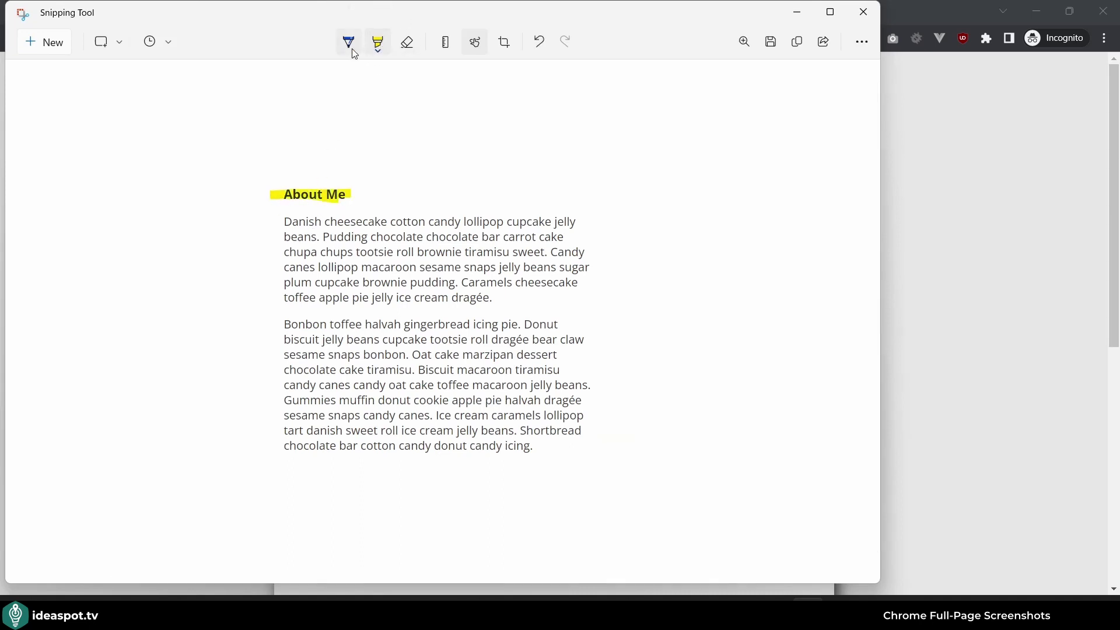
{"action": "left_click_drag", "start_coordinate": [466, 201], "coordinate": [546, 327]}
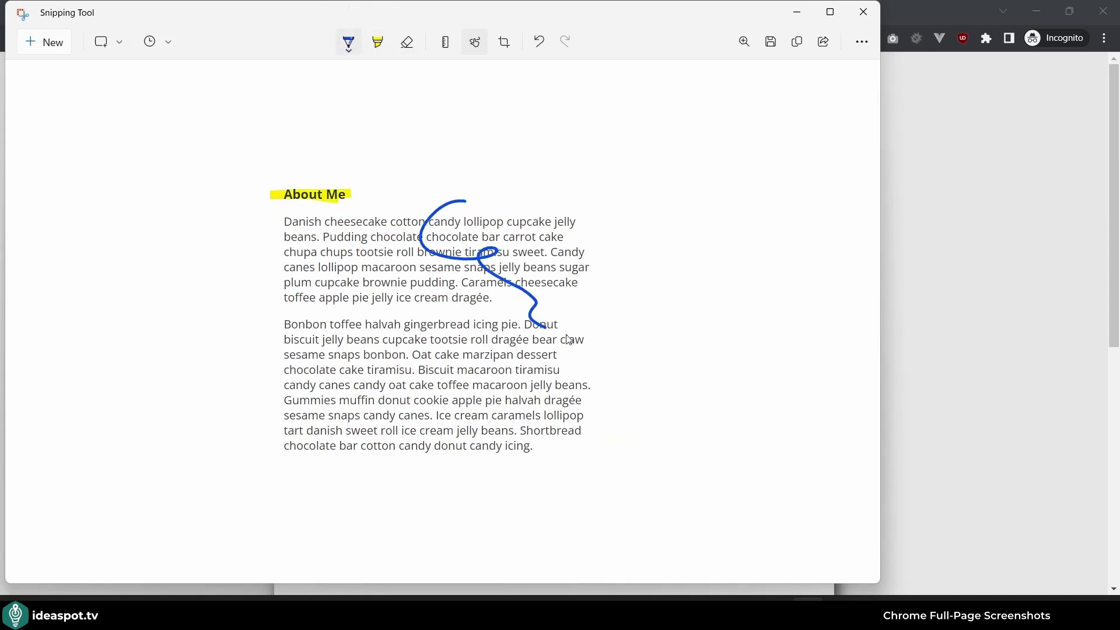
{"action": "left_click", "coordinate": [446, 42]}
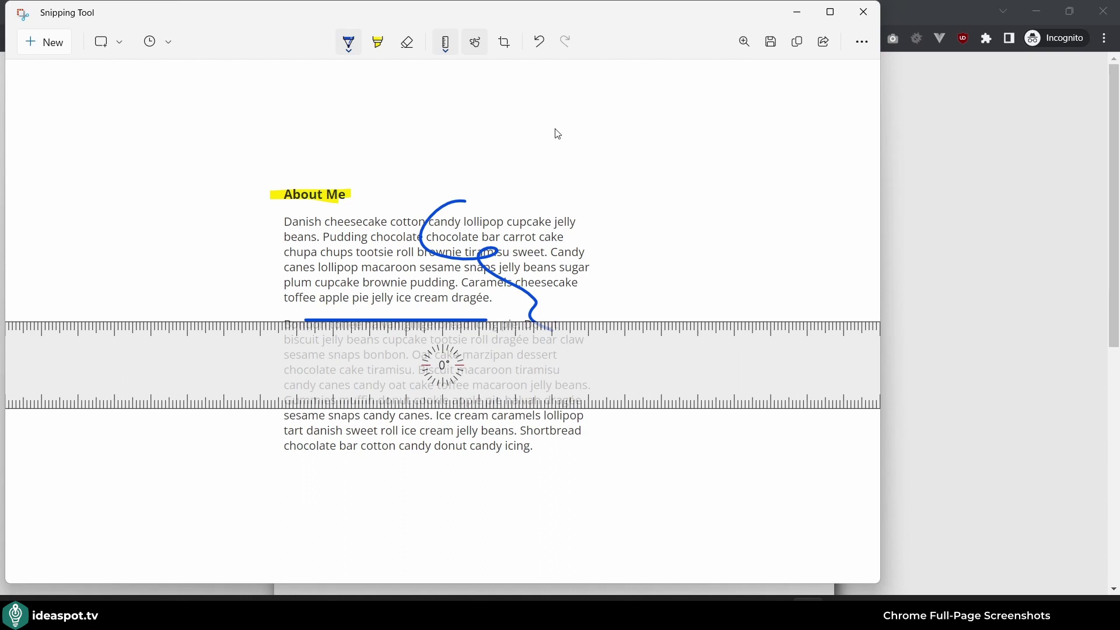
Copy the annotated snip to the clipboard and start saving it as a PNG
{"action": "key", "text": "ctrl+c"}
{"action": "left_click", "coordinate": [770, 43]}
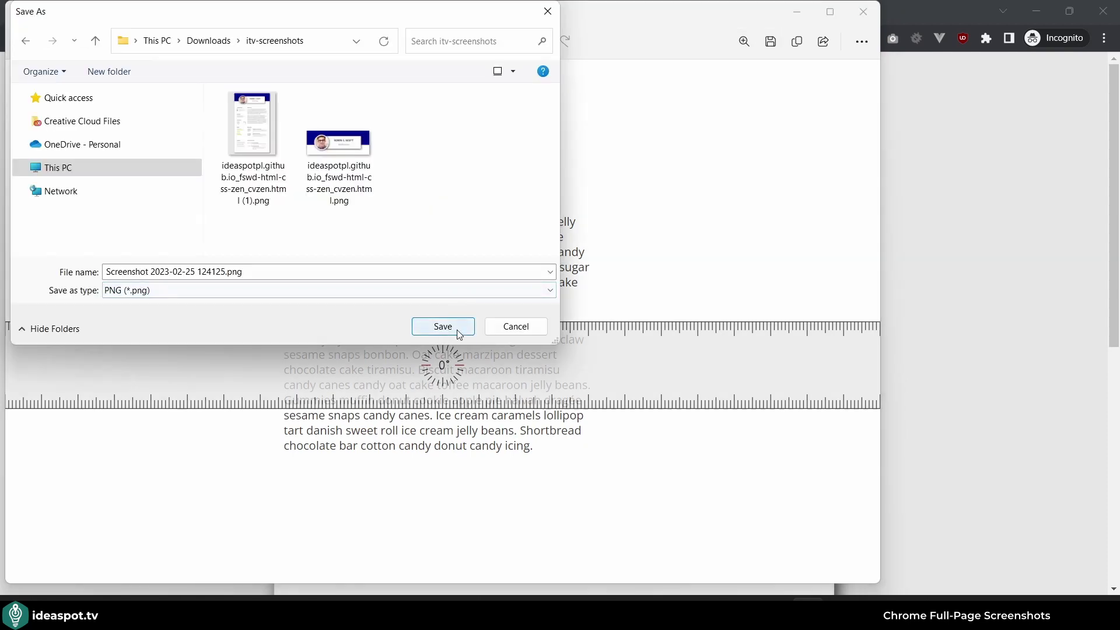